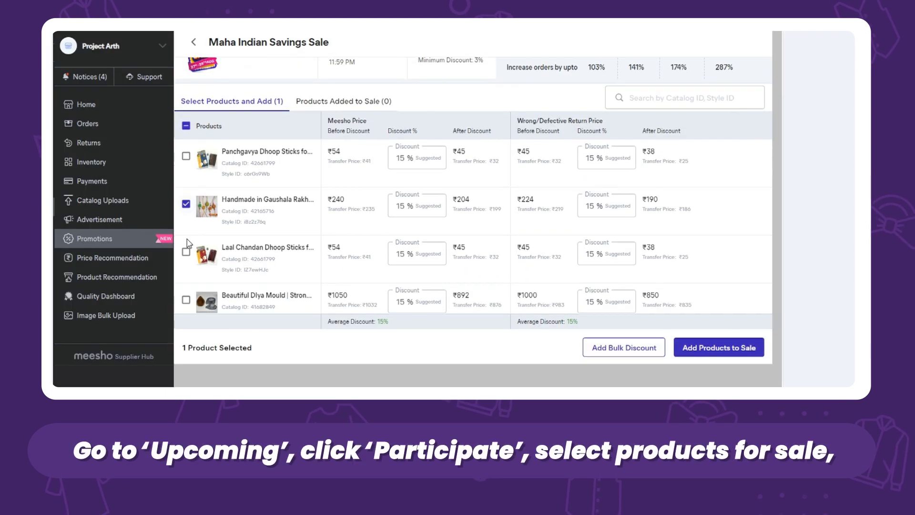
# Select the Laal Chandan dhoop sticks and another Handmade in Gaushala product for the Maha Indian Savings Sale
pyautogui.scroll(-1, 187, 239)
pyautogui.click(186, 222)
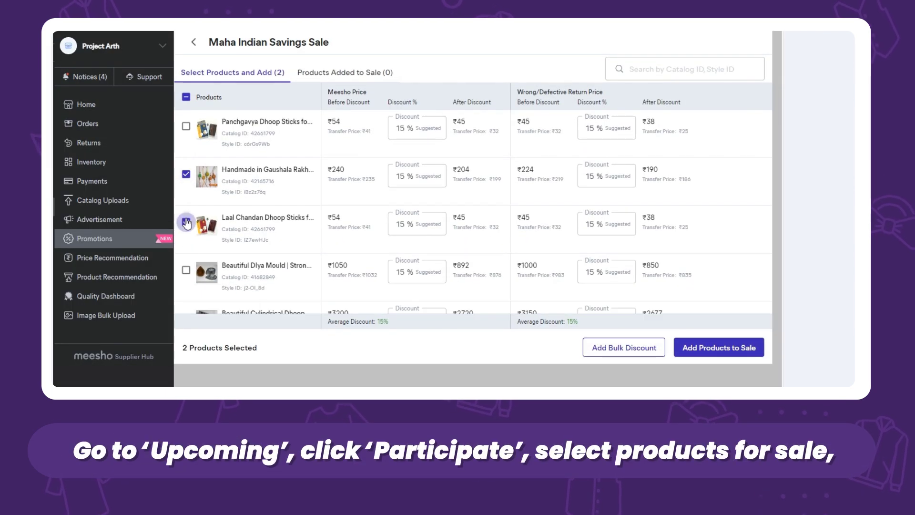
pyautogui.scroll(-1, 190, 275)
pyautogui.scroll(-2, 189, 275)
pyautogui.click(186, 254)
pyautogui.scroll(3, 188, 264)
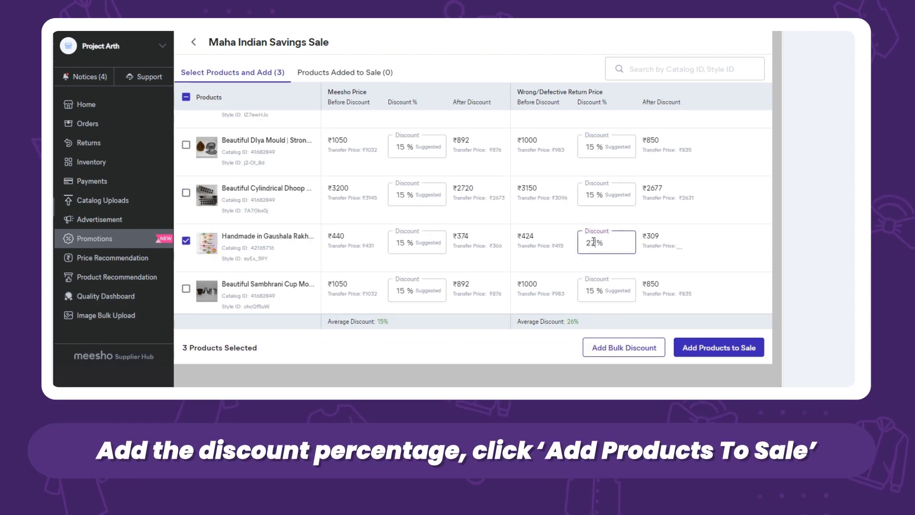
pyautogui.scroll(3, 594, 242)
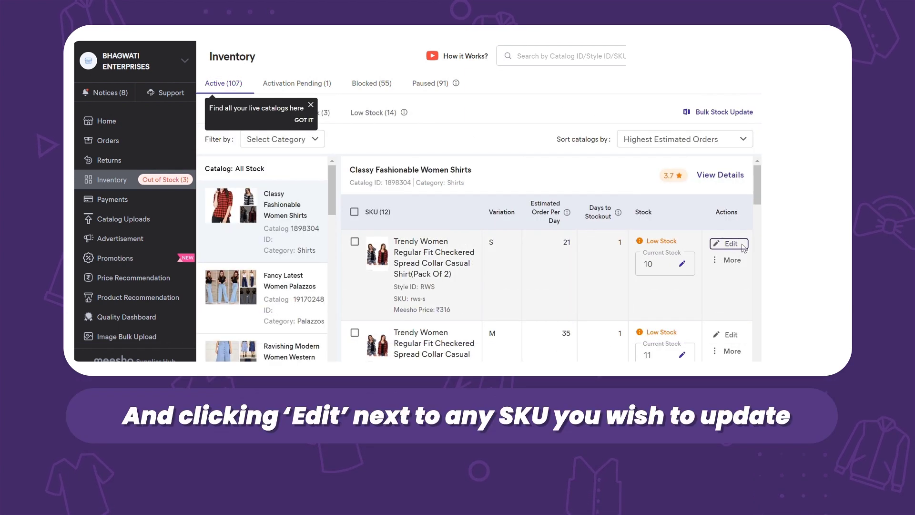
# Edit the first shirt SKU and replace its product name with 'Black and White Checkered'
pyautogui.click(731, 244)
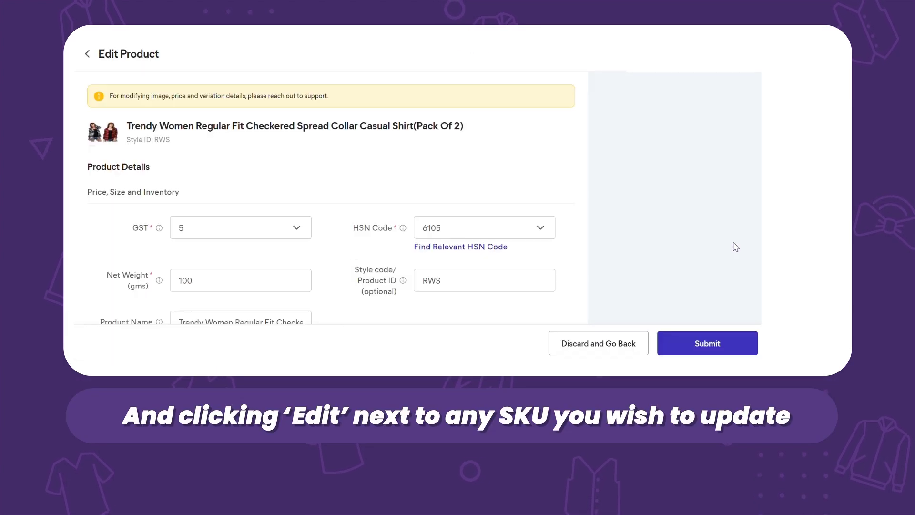
pyautogui.scroll(-1, 301, 270)
pyautogui.tripleClick(278, 271)
pyautogui.write('Black and Whi')
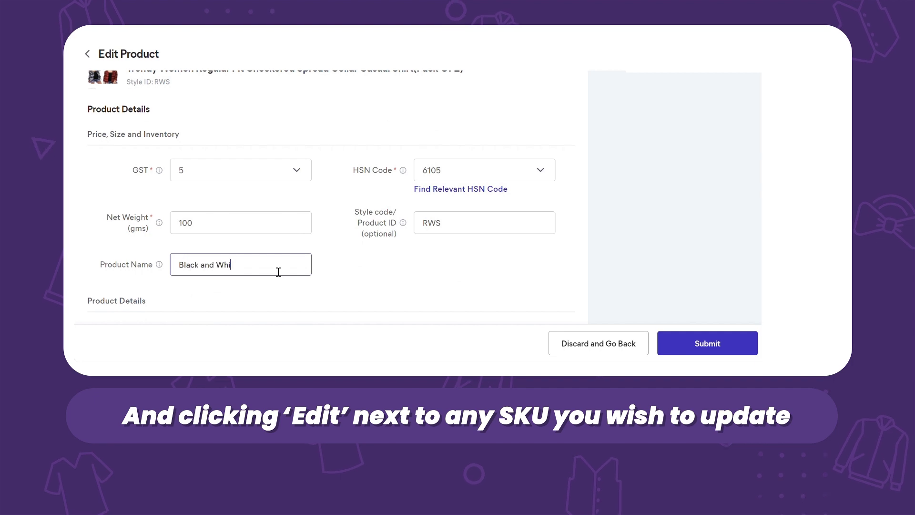
pyautogui.write('te Check')
pyautogui.write('ered')
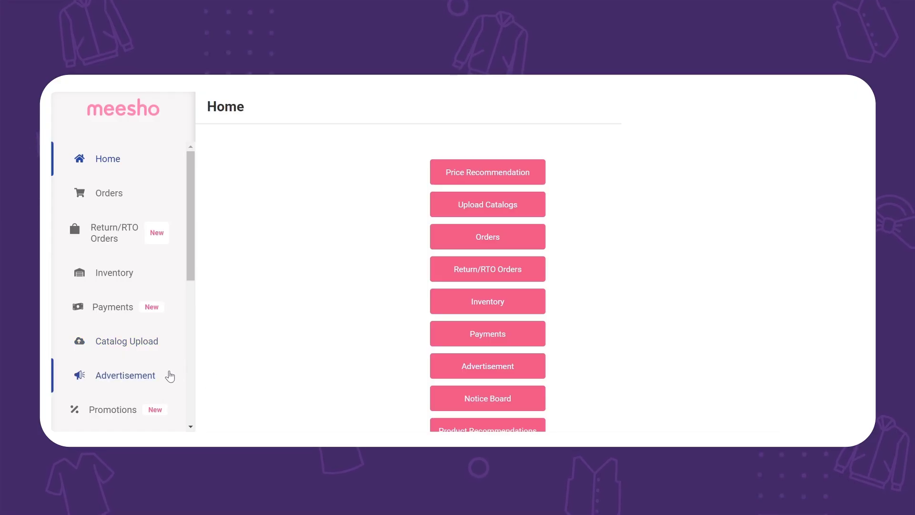
# Change the live Ad - 03 Jul 22 campaign's daily budget from 360 to 720 and apply it
pyautogui.click(168, 376)
pyautogui.scroll(-2, 744, 372)
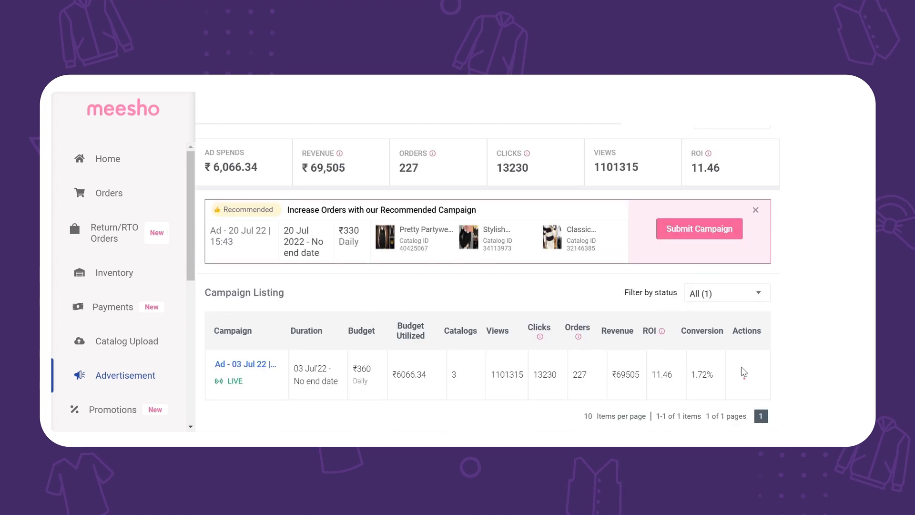
pyautogui.click(745, 374)
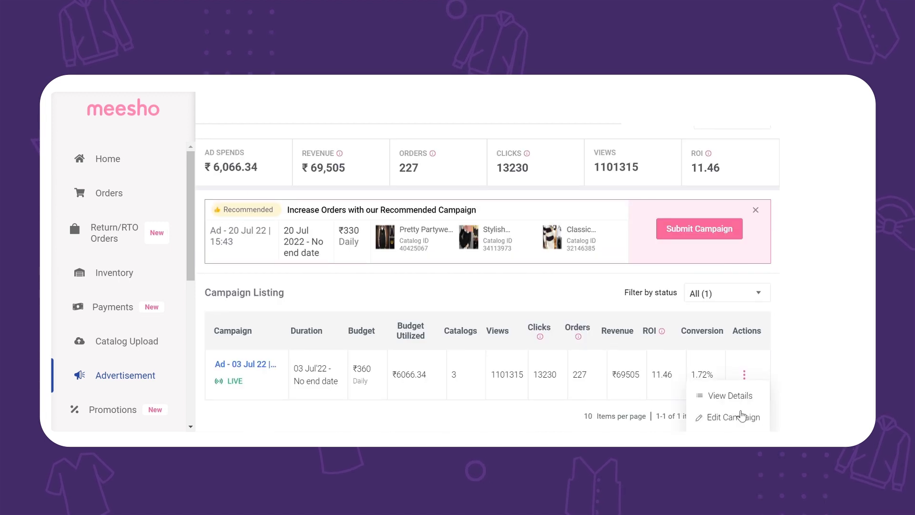
pyautogui.click(734, 418)
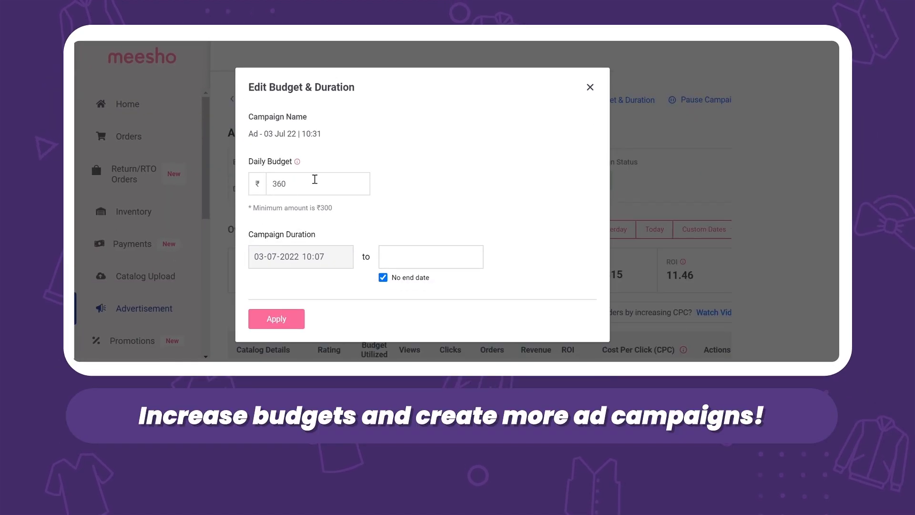
pyautogui.doubleClick(309, 180)
pyautogui.write('720')
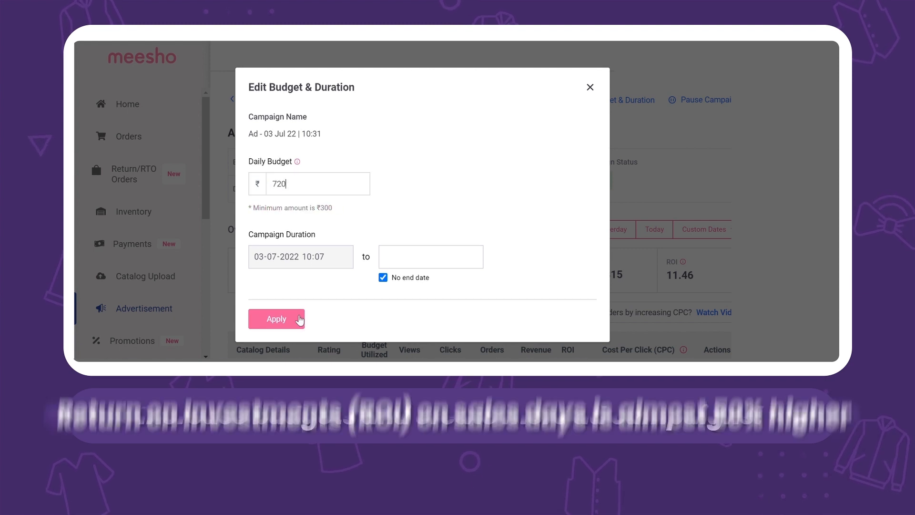
pyautogui.click(591, 87)
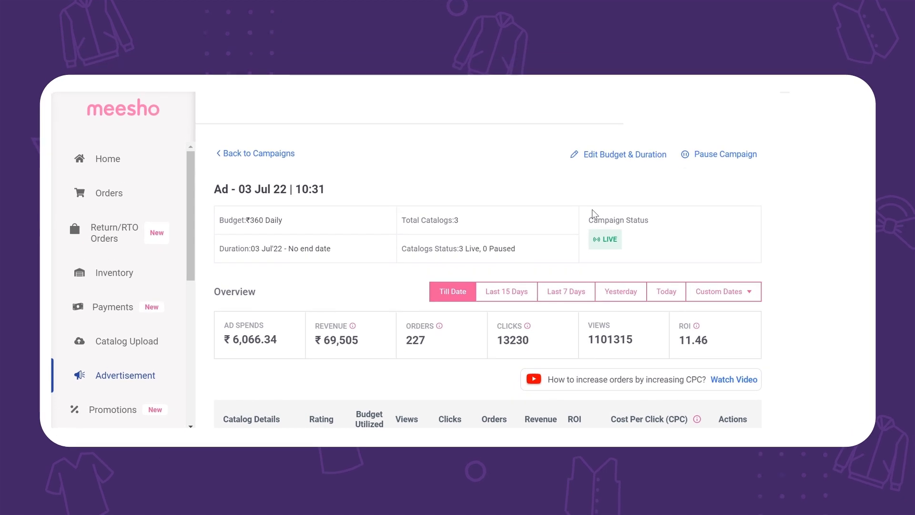
# Return to the campaign listing and open the Ad - 29 Jul 22 campaign
pyautogui.scroll(-2, 663, 236)
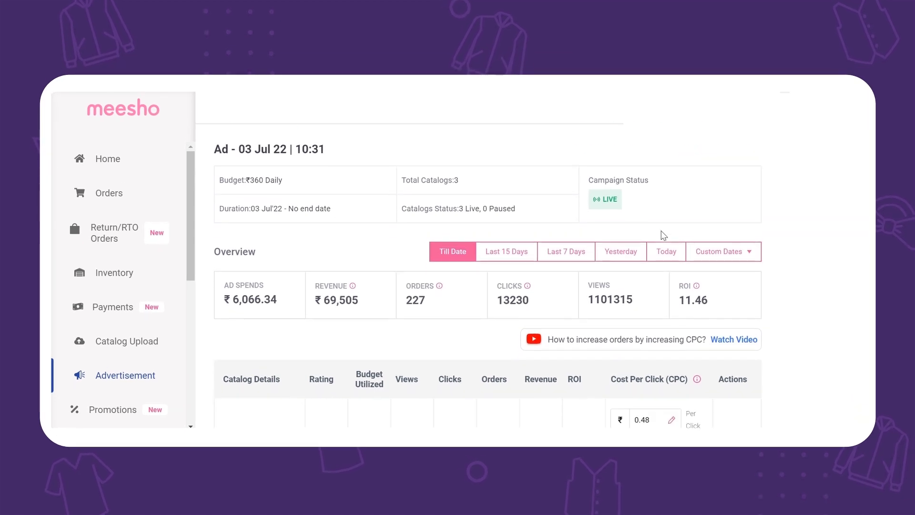
pyautogui.scroll(-4, 664, 236)
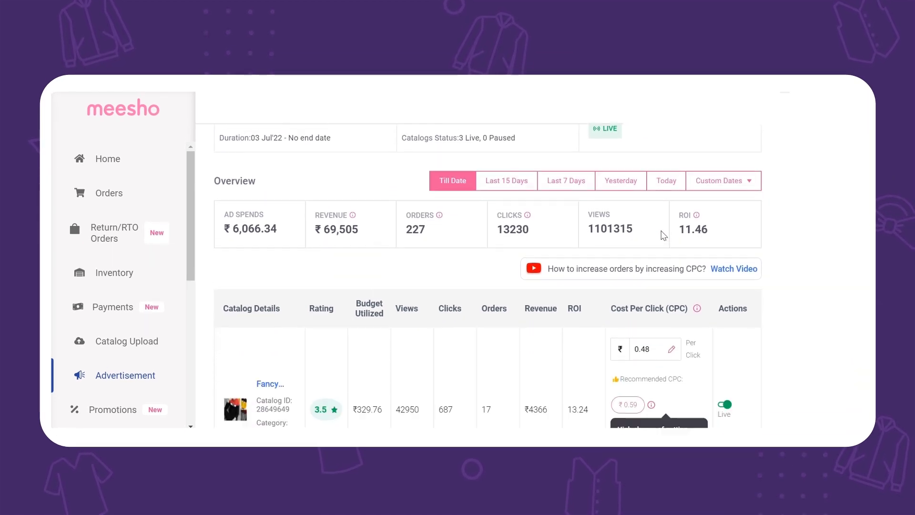
pyautogui.scroll(-3, 663, 236)
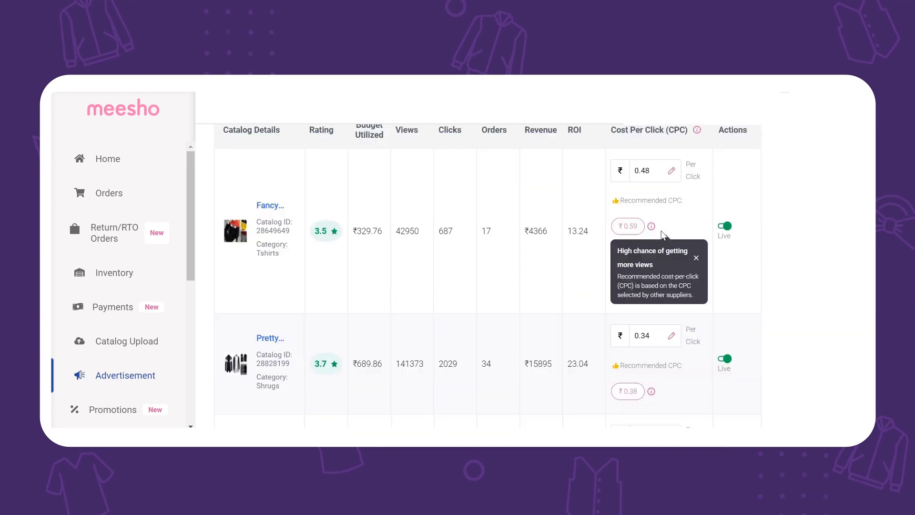
pyautogui.scroll(7, 300, 153)
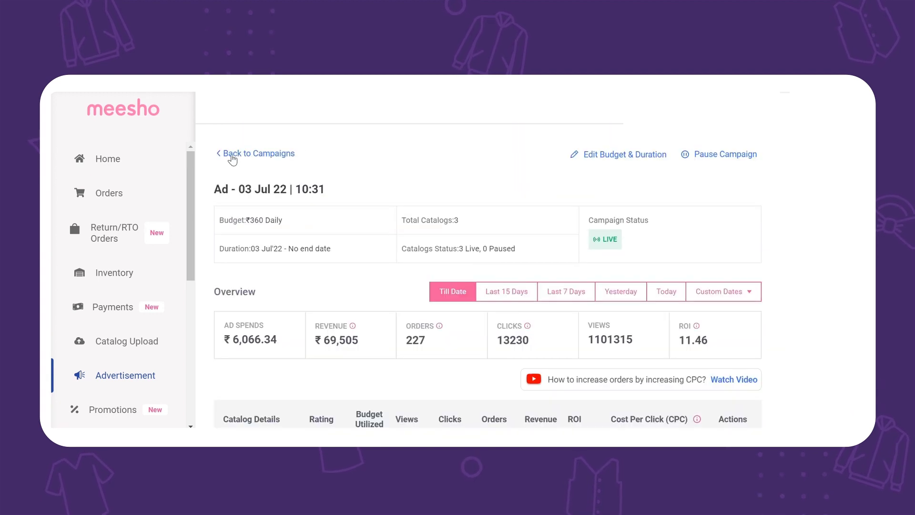
pyautogui.click(232, 161)
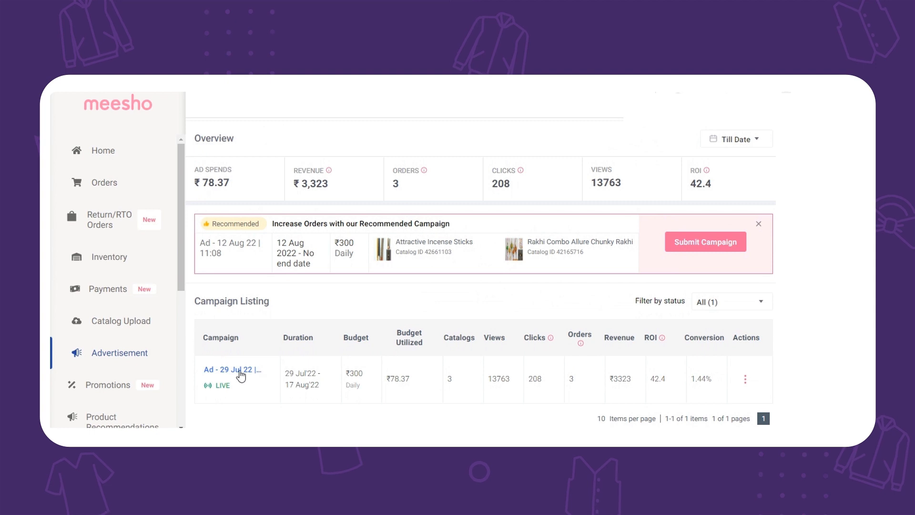
pyautogui.click(239, 370)
# Change the third Incense Sticks catalog's cost per click from 0.43 to 0.44 and save it
pyautogui.scroll(-5, 468, 361)
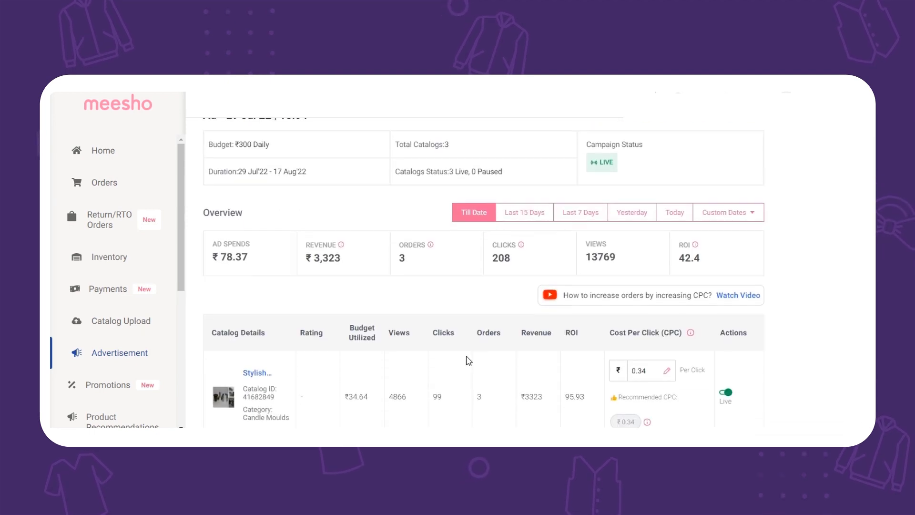
pyautogui.click(668, 230)
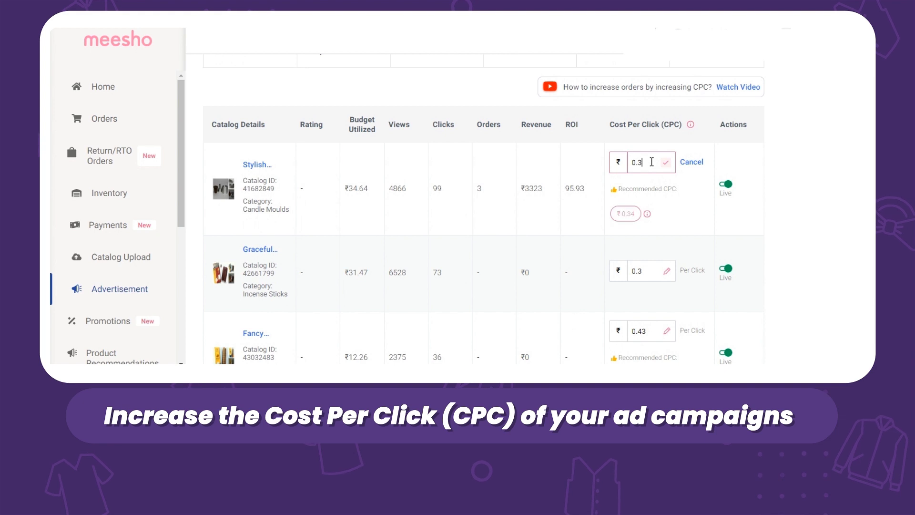
pyautogui.write('7')
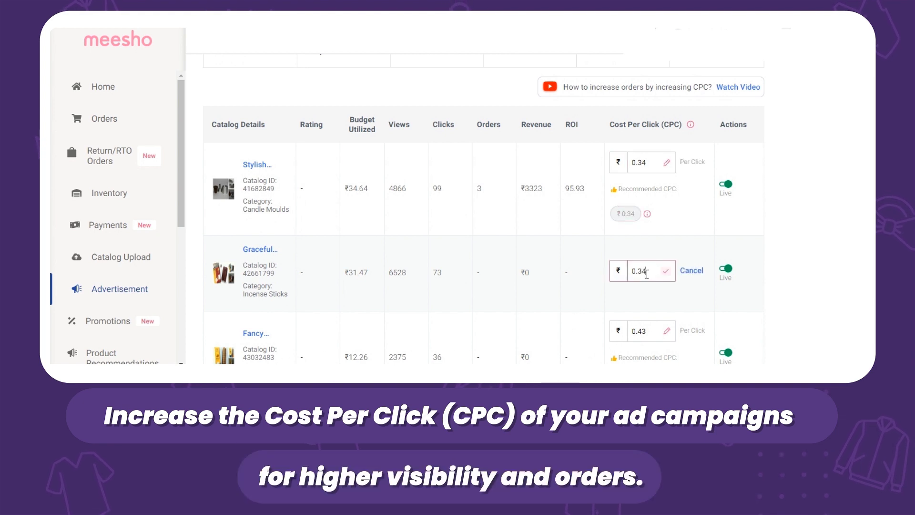
pyautogui.press('BackSpace')
pyautogui.scroll(-1, 647, 274)
pyautogui.press('Return')
pyautogui.click(649, 330)
pyautogui.press('BackSpace')
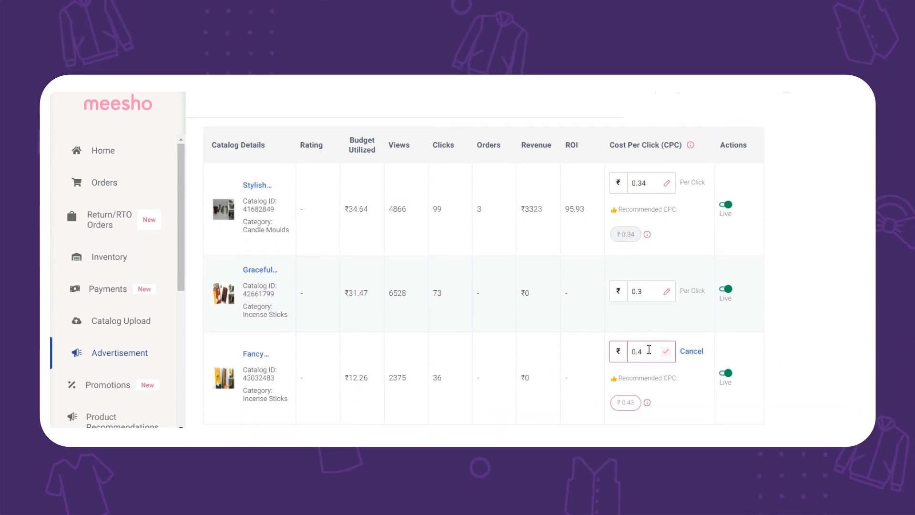
pyautogui.click(664, 353)
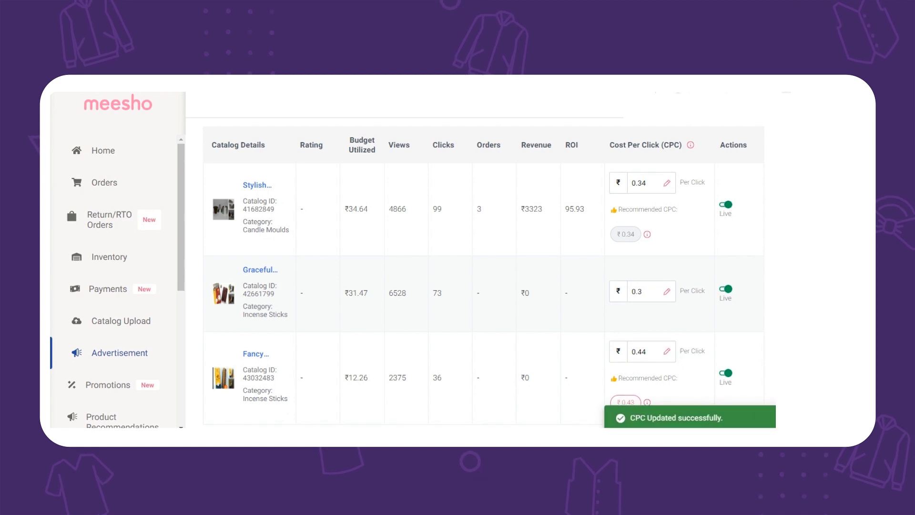